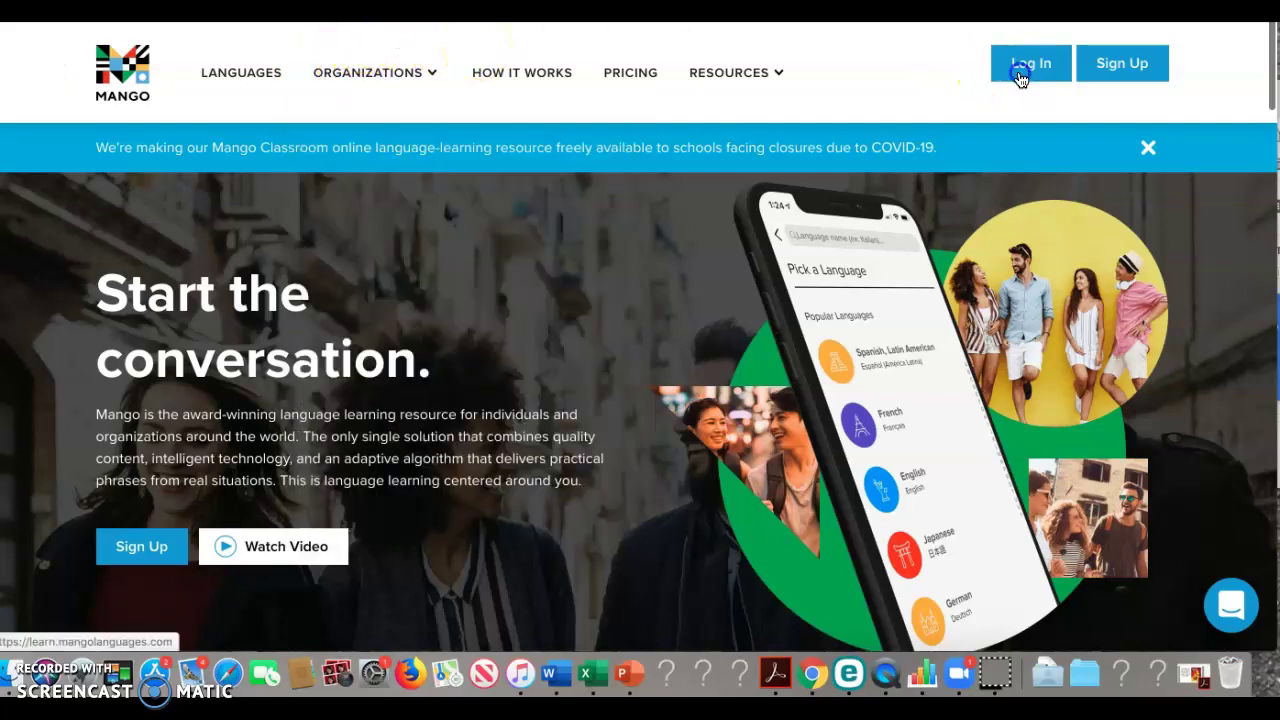
- Log in to the Pinewood School account with the credentials already filled in
click(1020, 78)
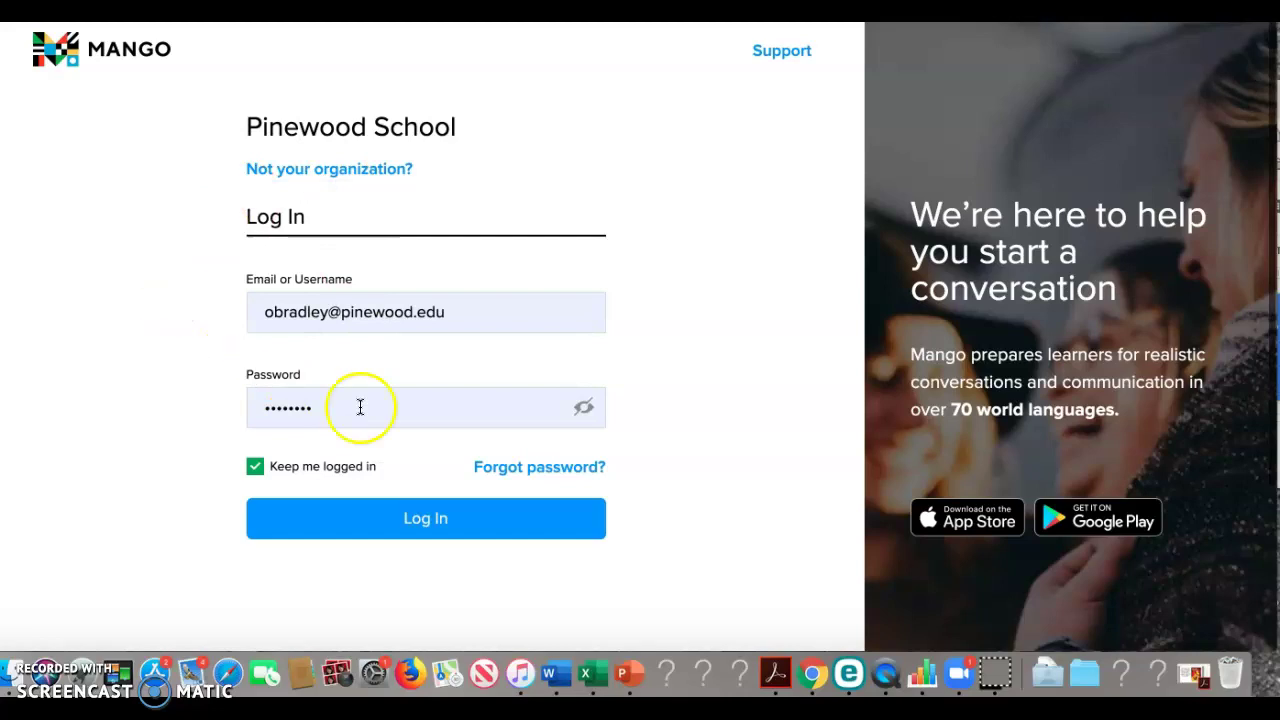
click(457, 313)
click(708, 280)
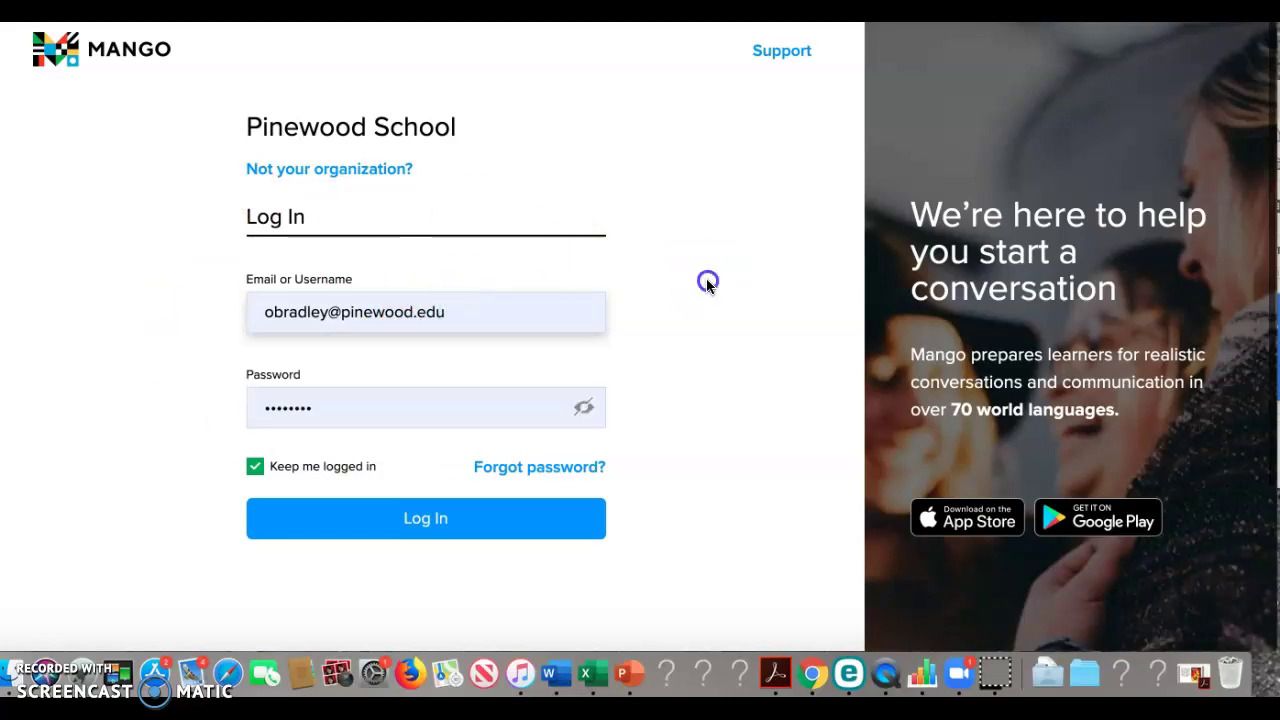
click(340, 535)
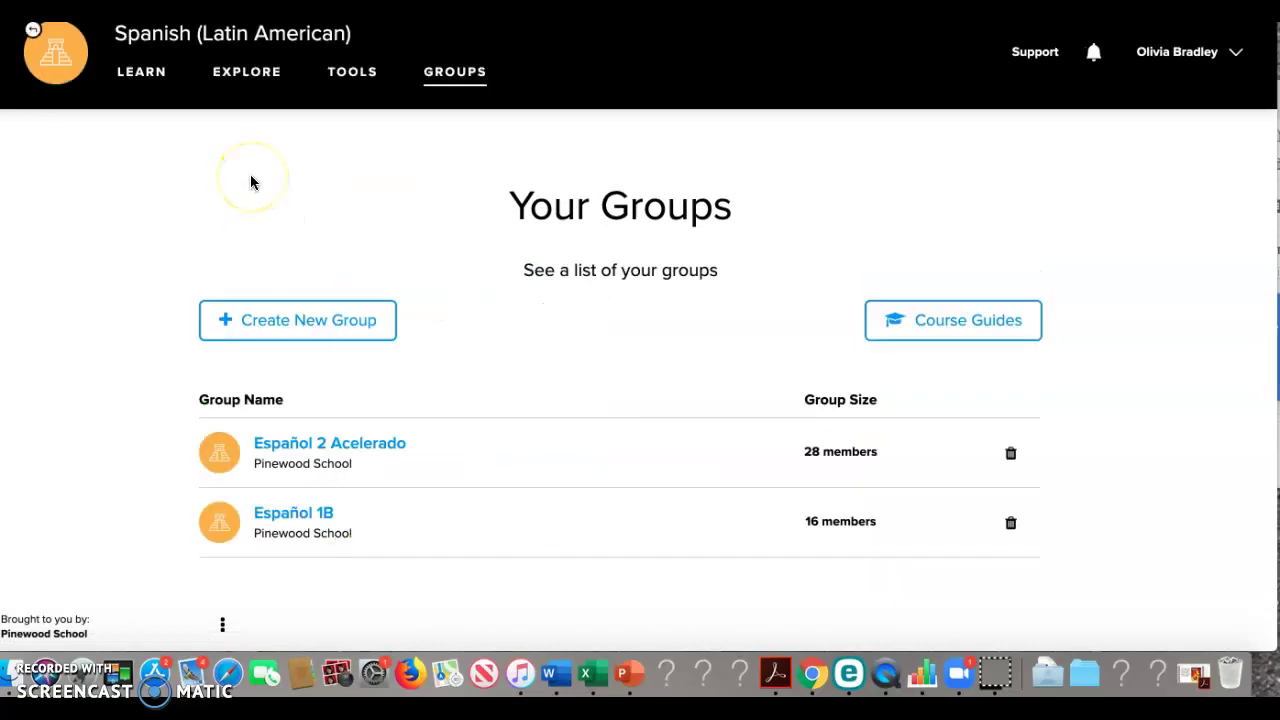
- Open the Spanish (Latin American) learning path and show the chapters of unit 2, Connections
click(147, 76)
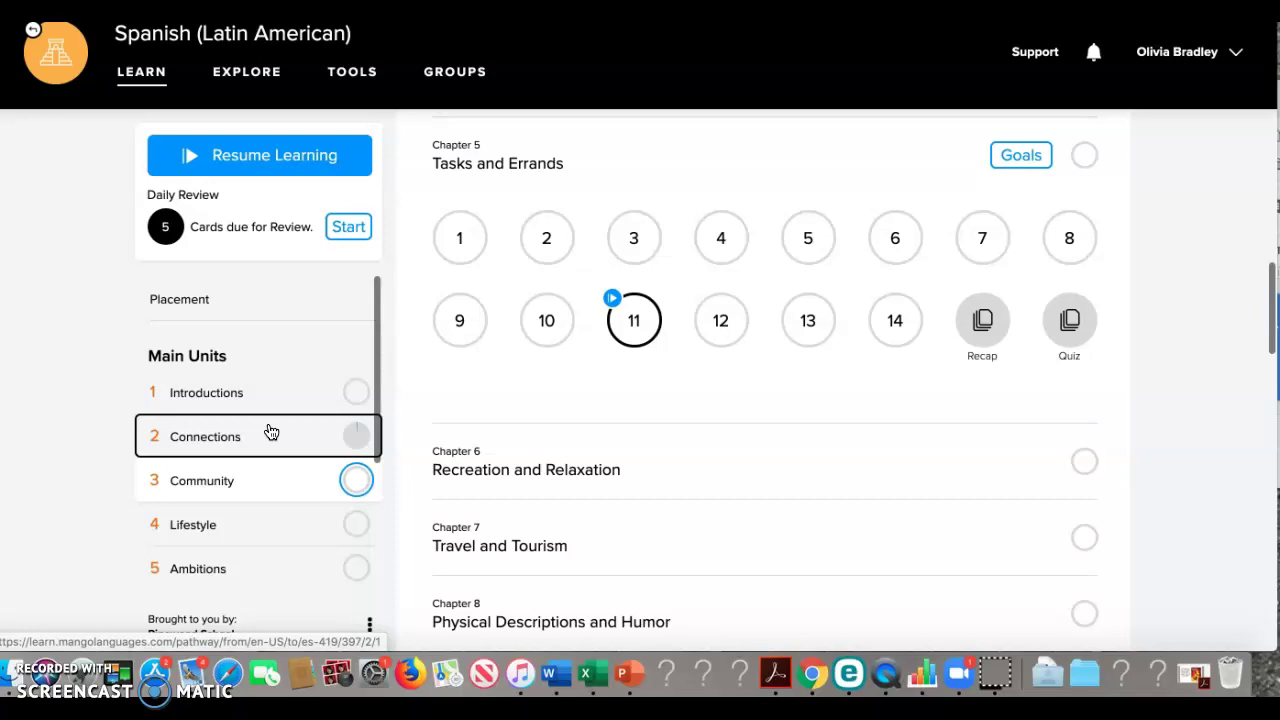
scroll(271, 432, up, 2)
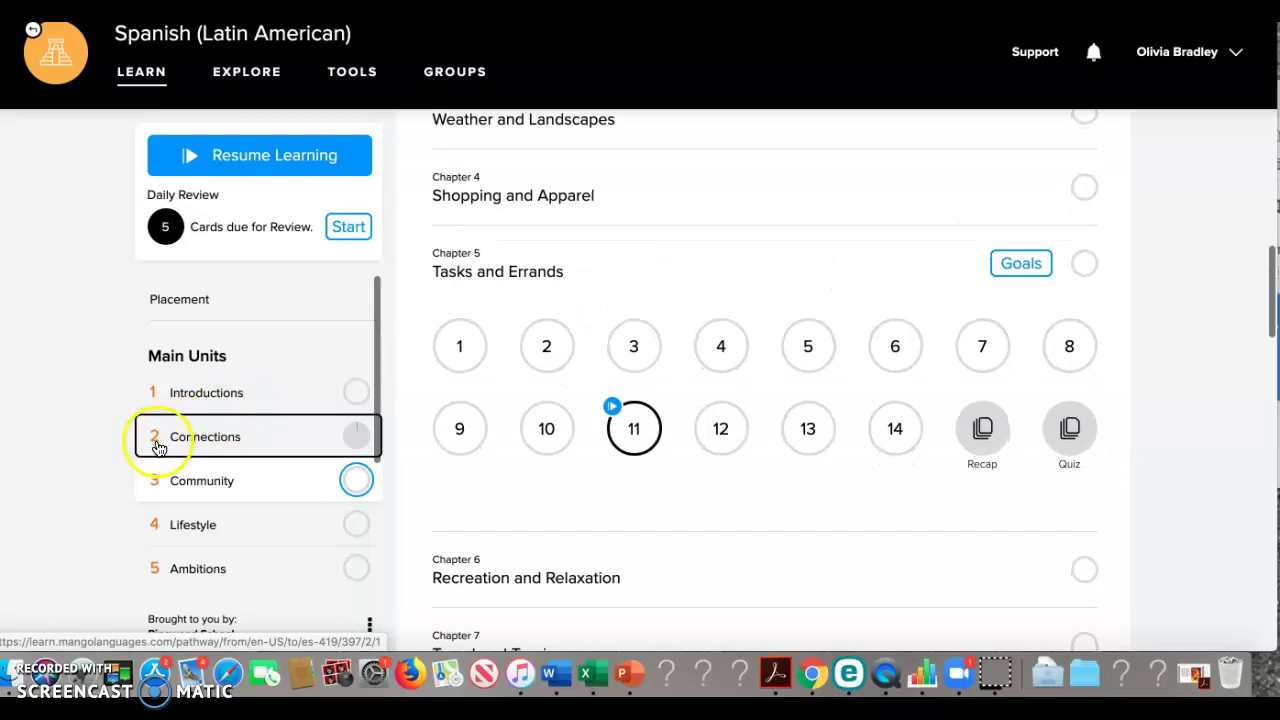
click(208, 443)
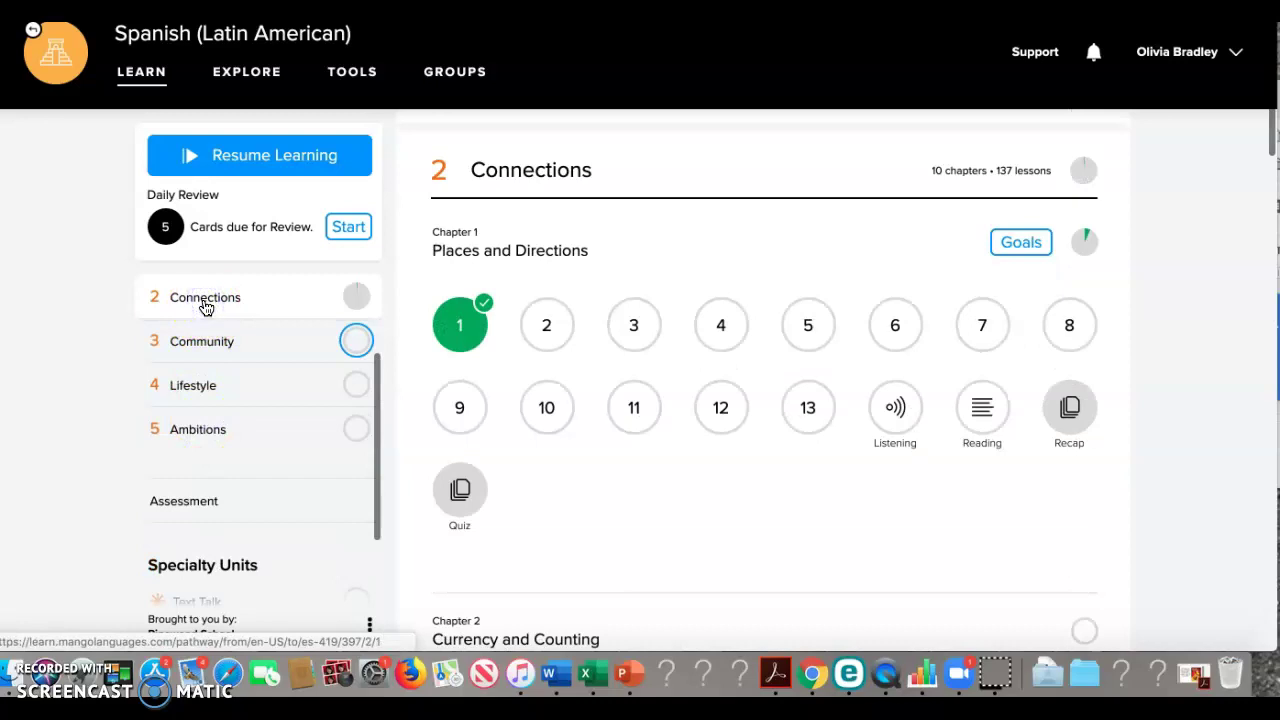
- Switch to unit 3, Community, and expand the lessons of Chapter 1, Friends and Relationships
click(212, 341)
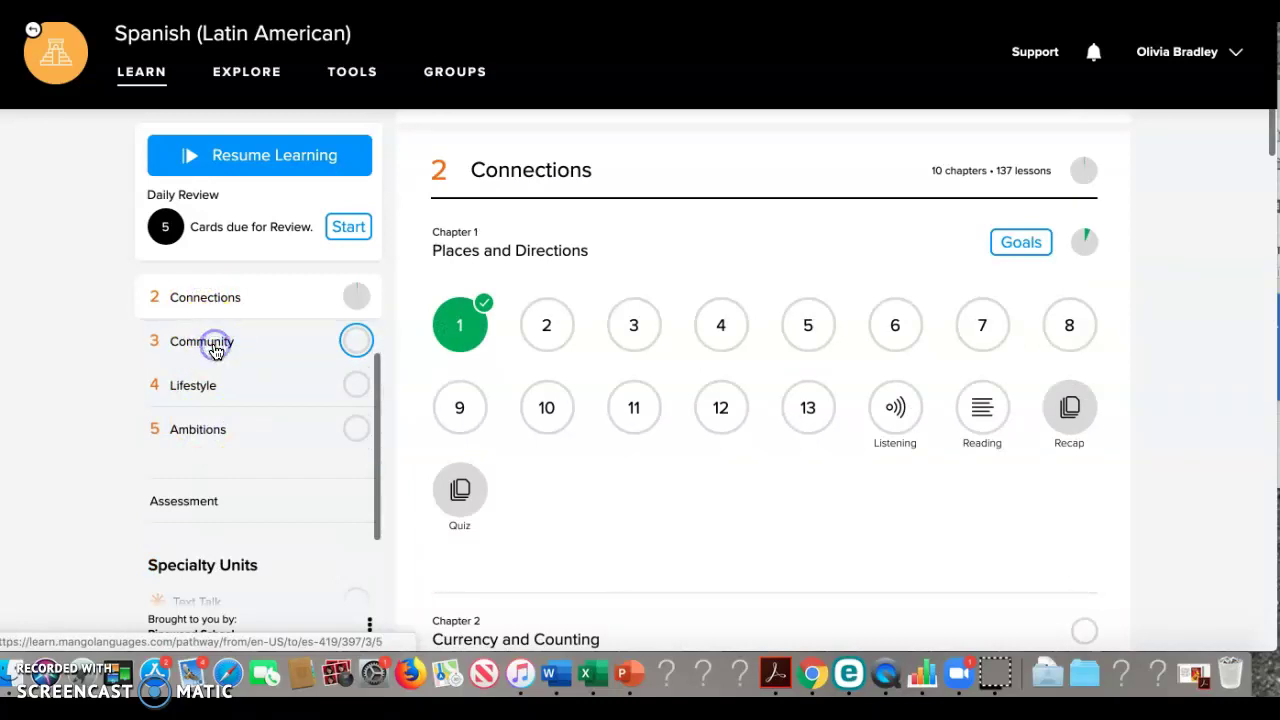
click(190, 297)
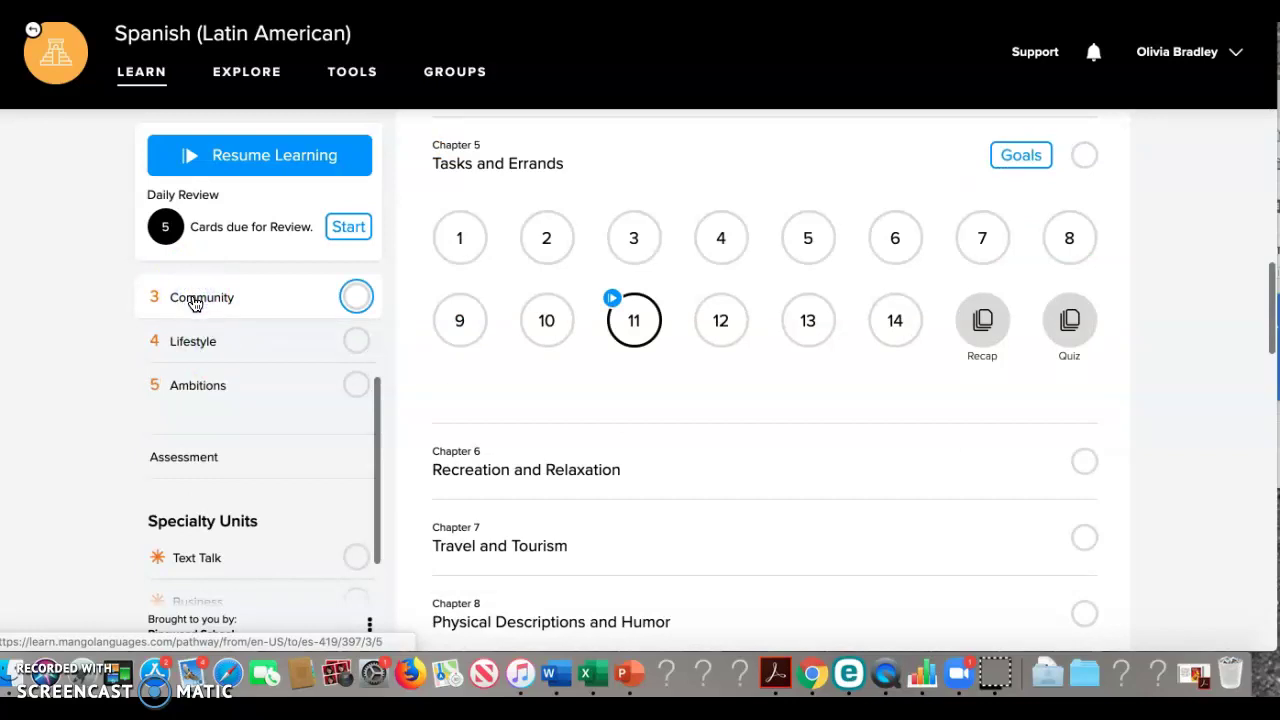
scroll(517, 325, up, 5)
scroll(517, 325, down, 2)
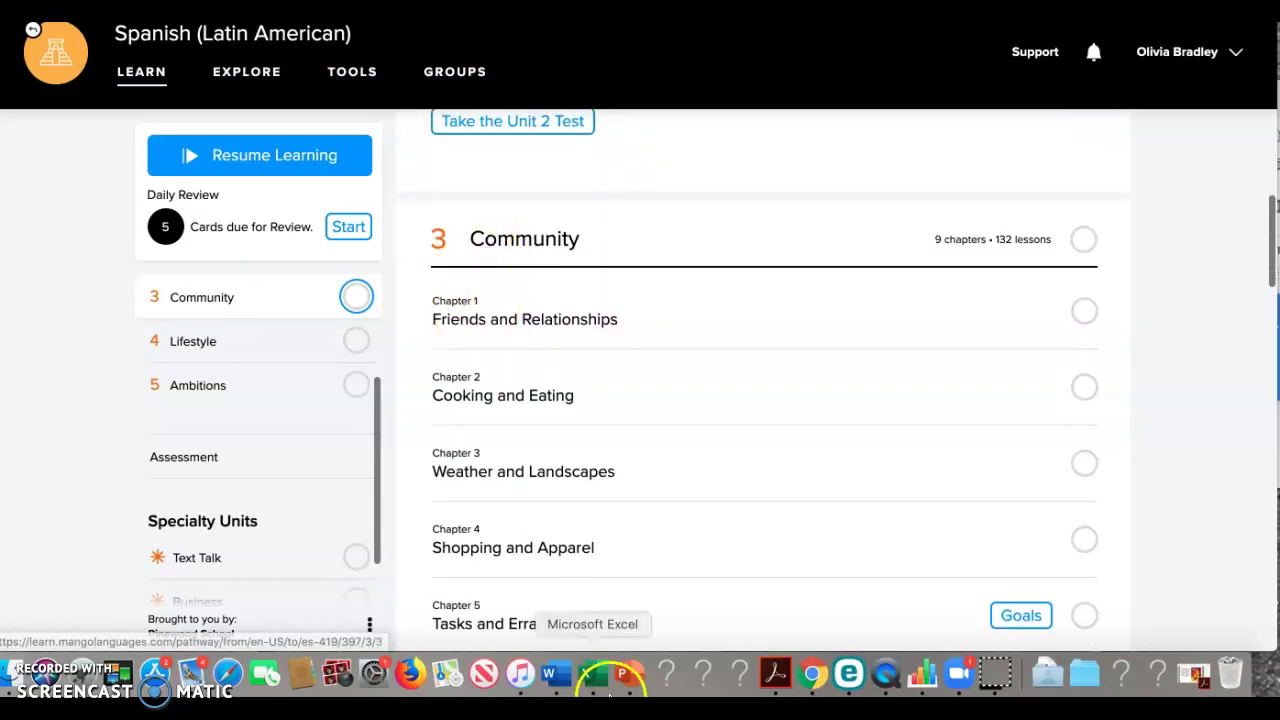
scroll(555, 543, down, 15)
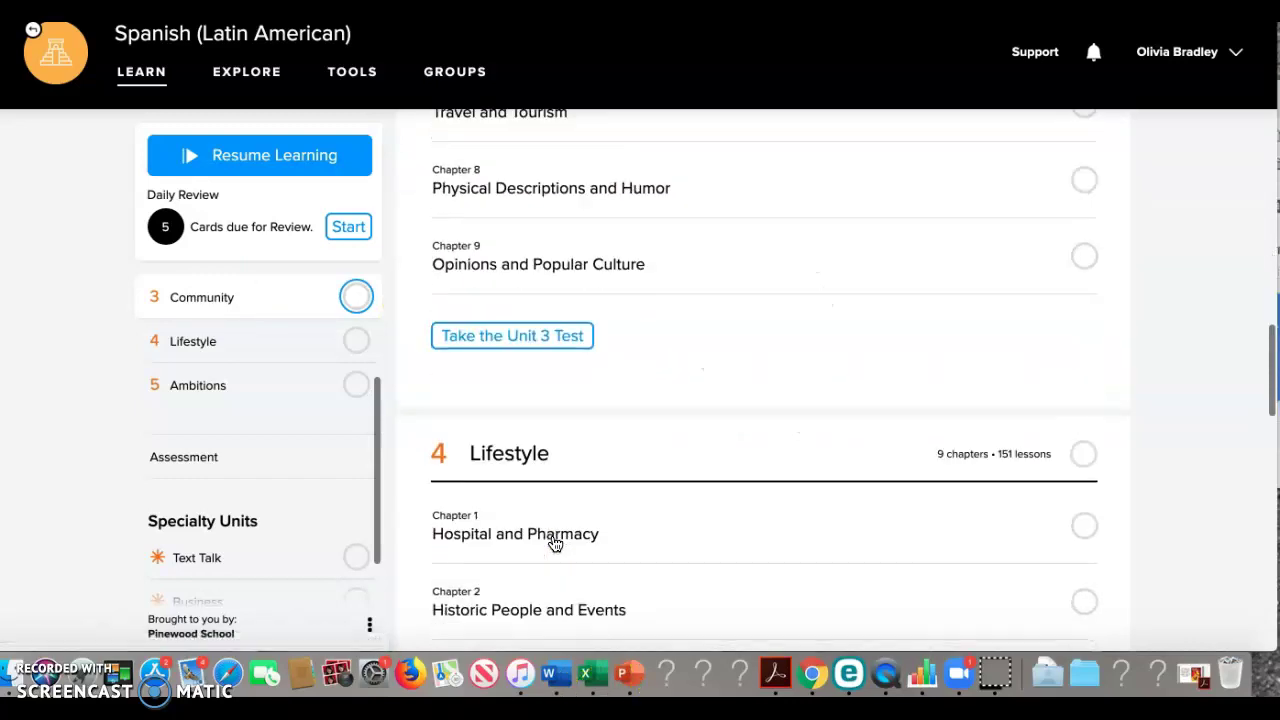
scroll(477, 294, up, 4)
scroll(475, 295, up, 5)
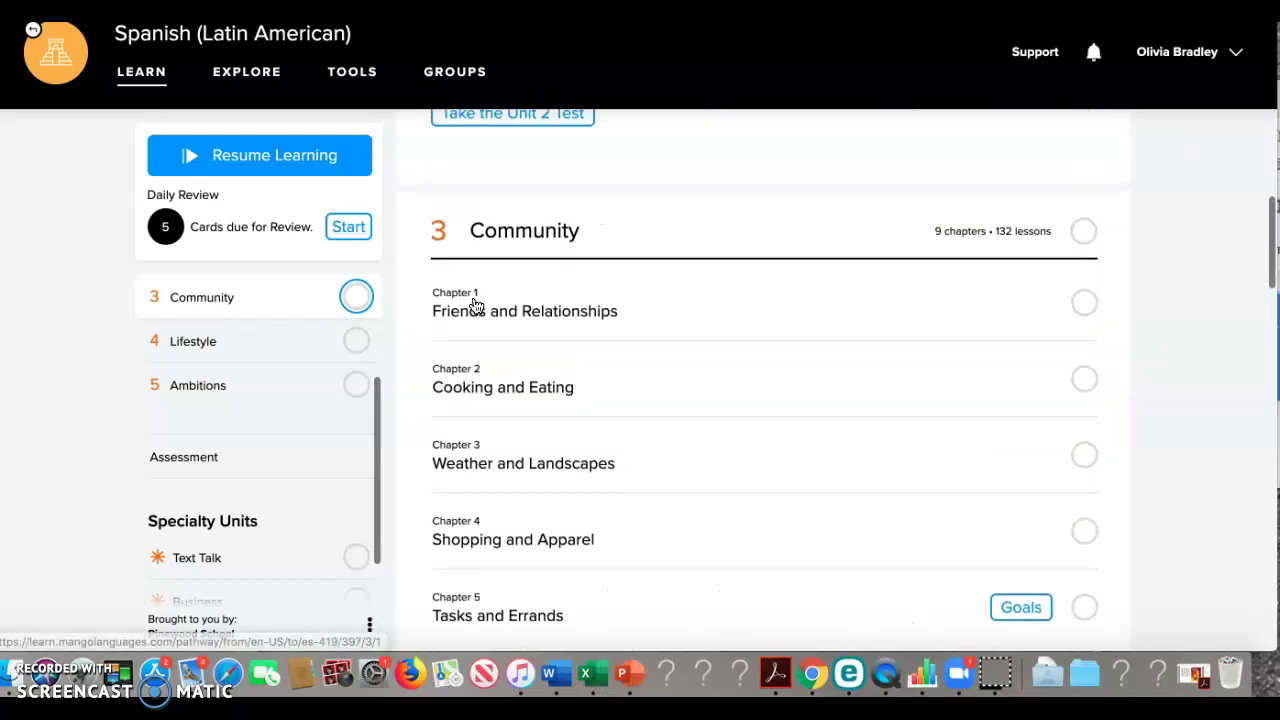
click(476, 309)
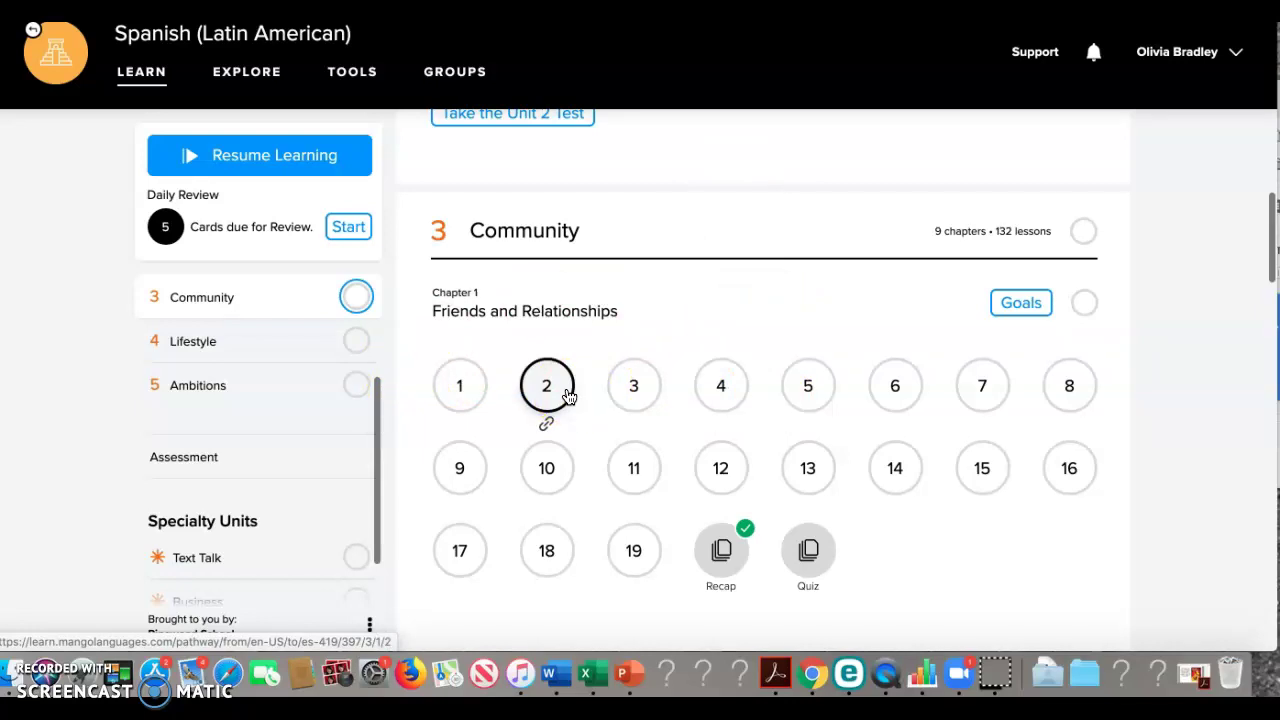
- Start Lesson 3 of the Friends and Relationships chapter, view its first phrase and exit to the learning path
click(634, 388)
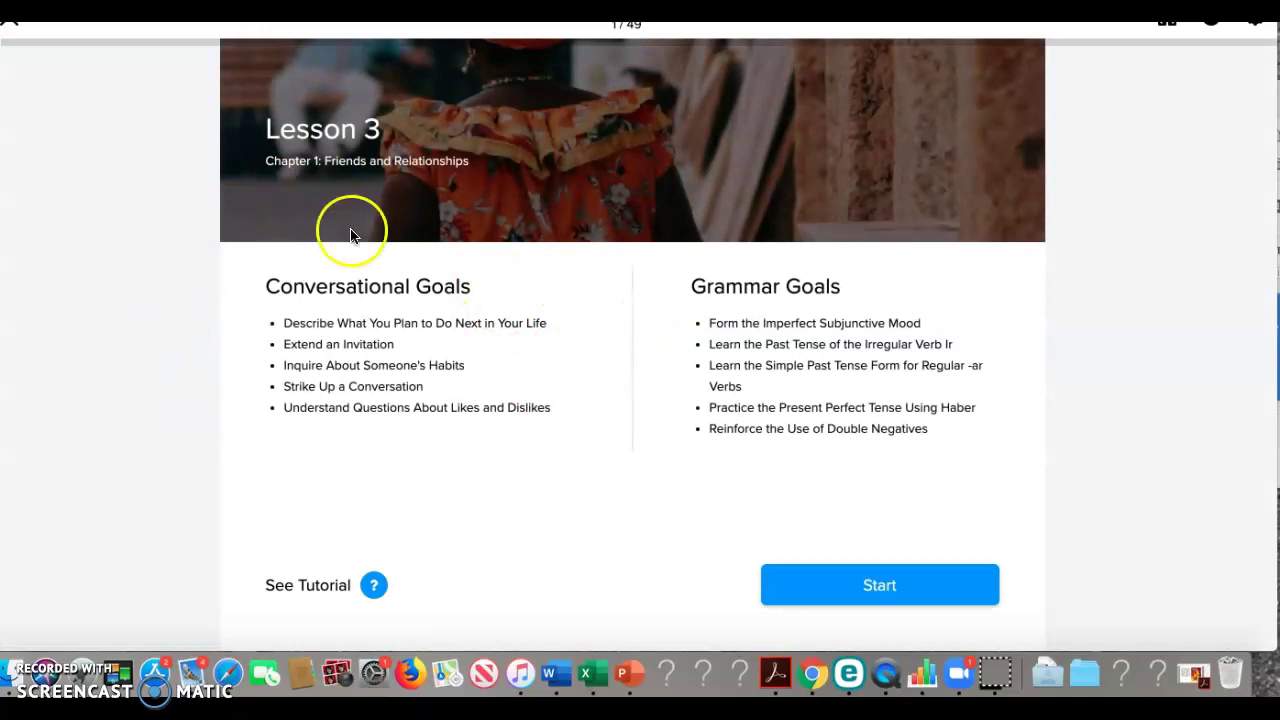
click(862, 587)
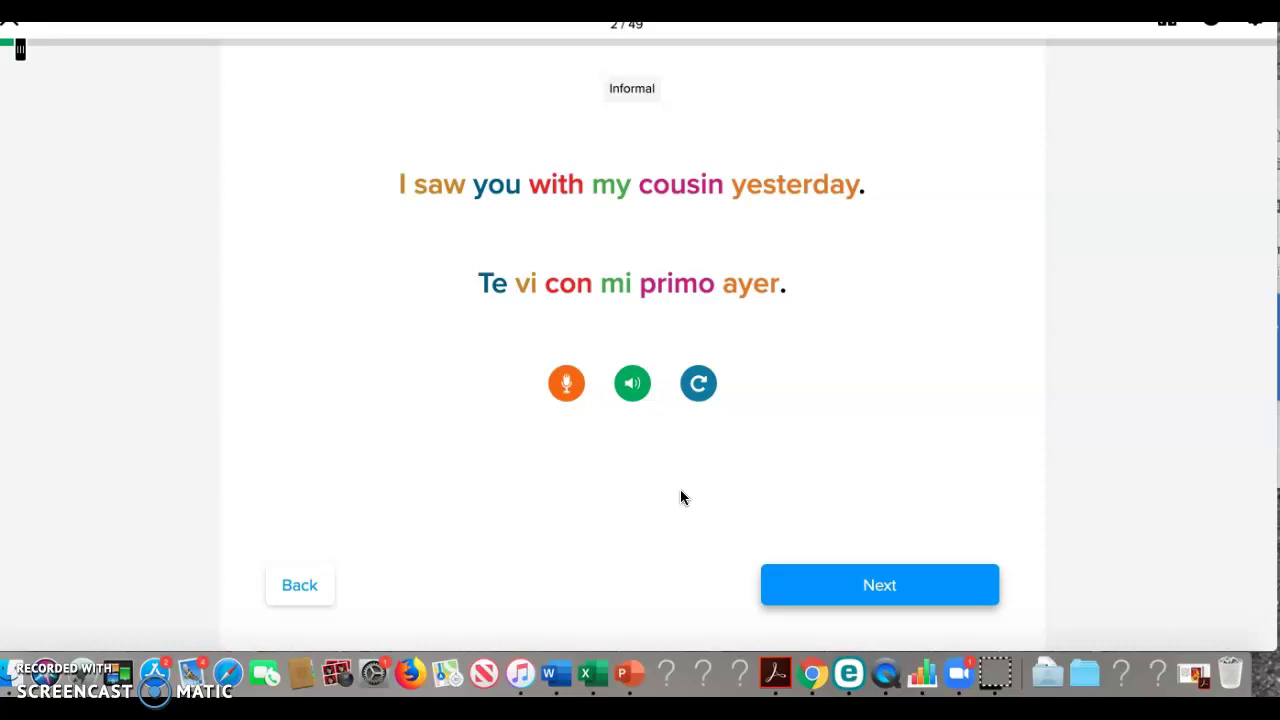
scroll(347, 170, up, 1)
click(12, 26)
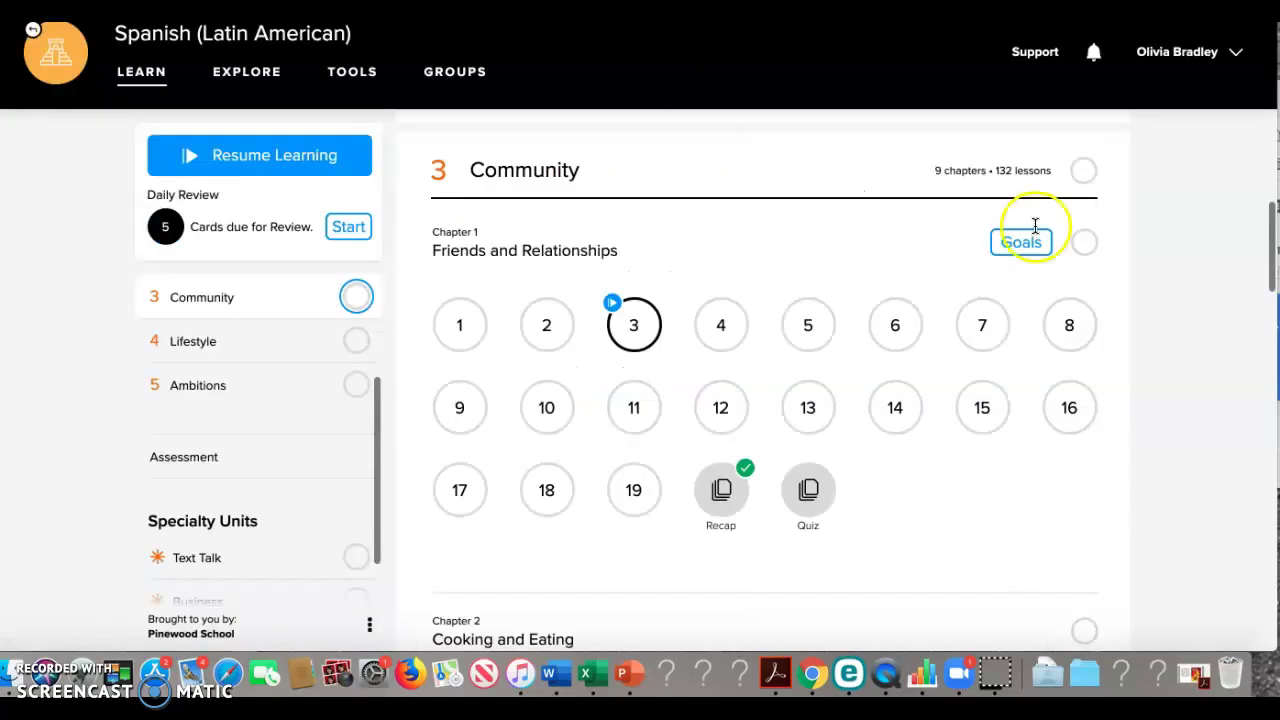
- View the account's profile settings and open the Family Profiles page
click(1192, 50)
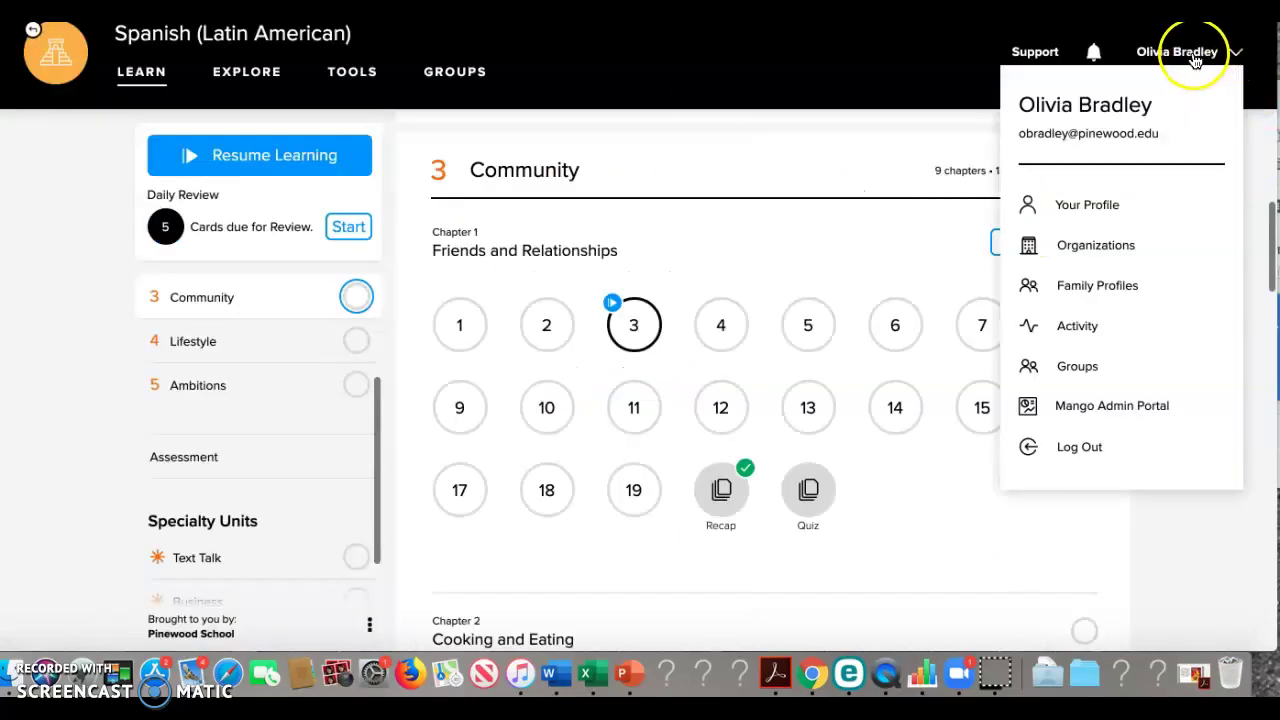
click(1098, 205)
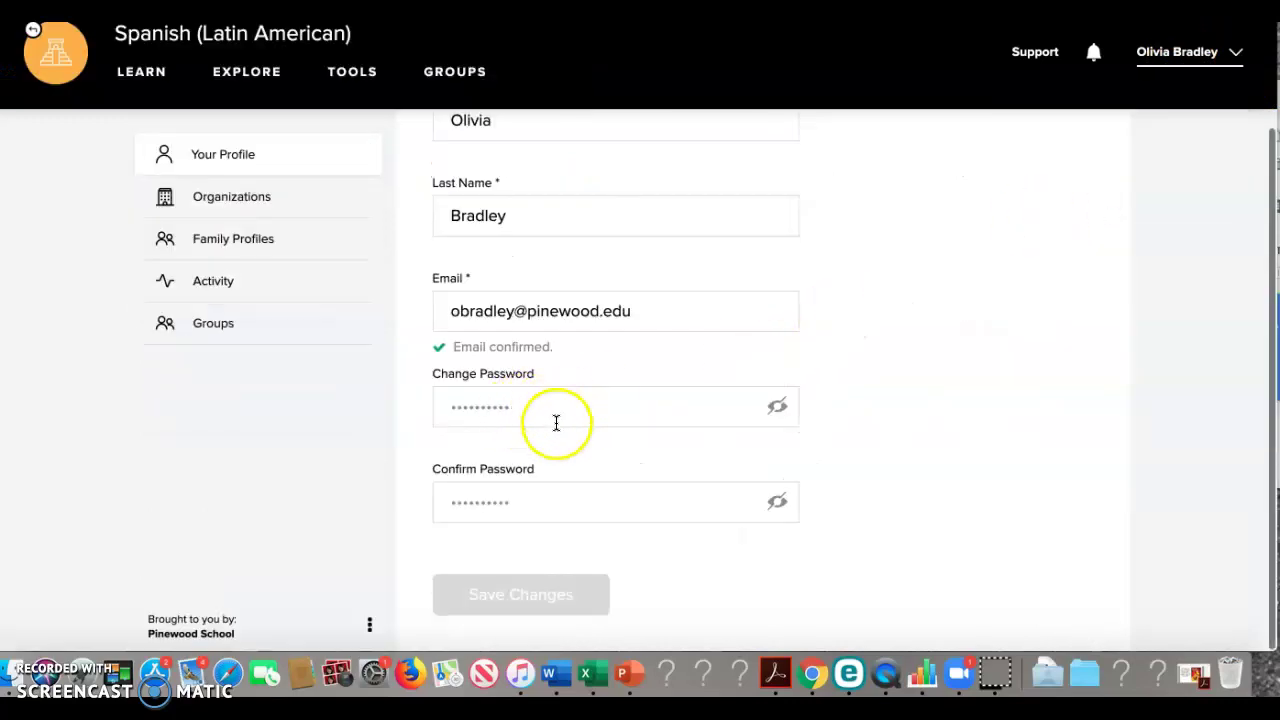
click(1165, 52)
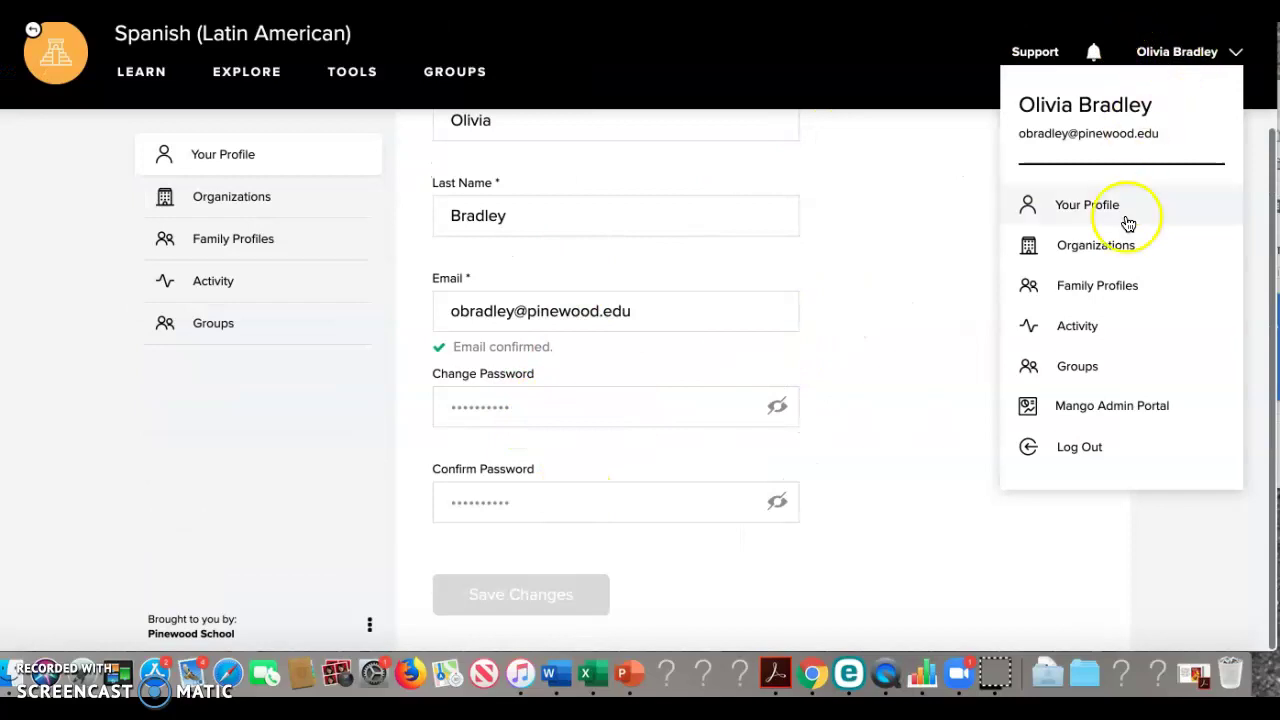
click(1073, 288)
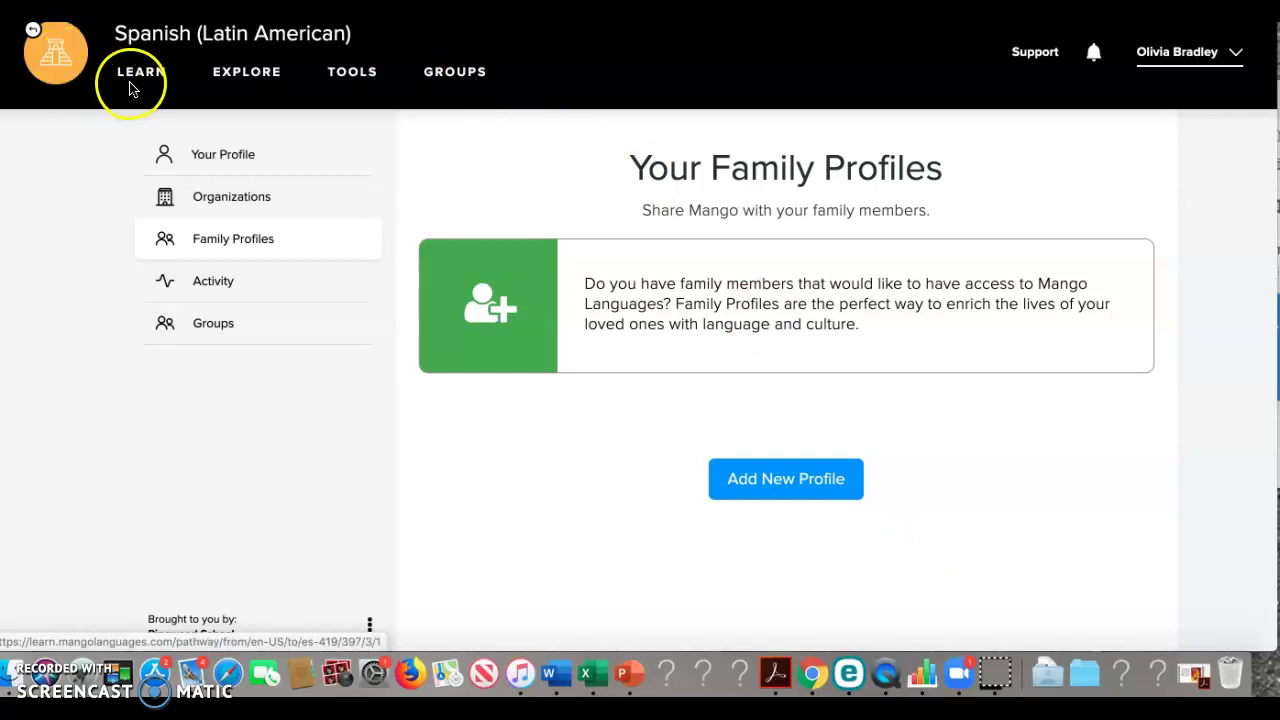
- Look through the recent, popular and full lists of available languages and close the language picker without changing the language
click(32, 38)
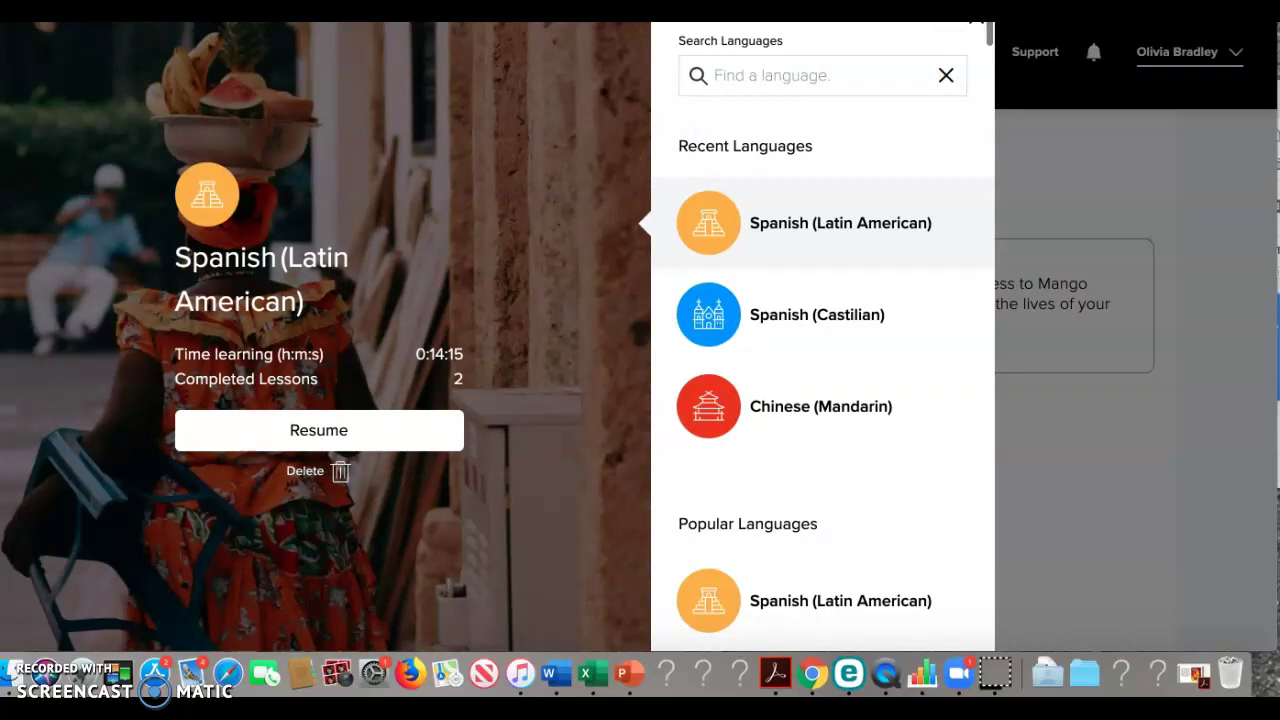
click(975, 25)
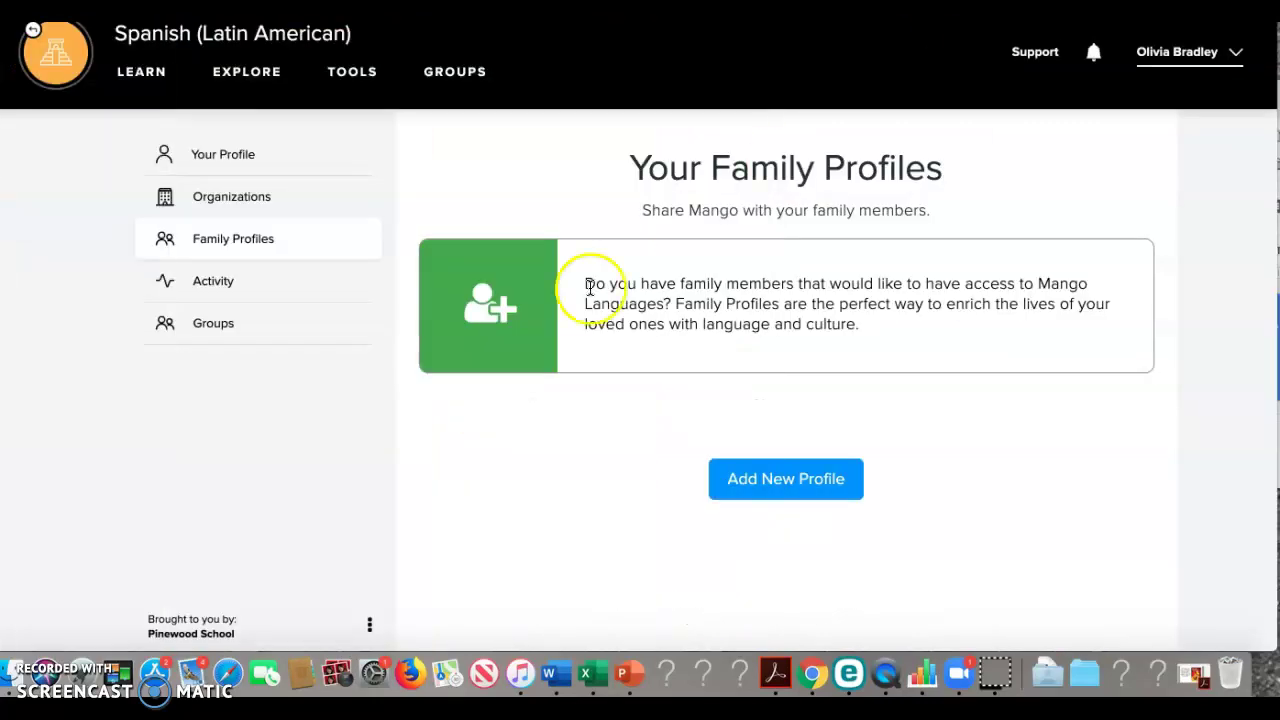
scroll(557, 294, up, 1)
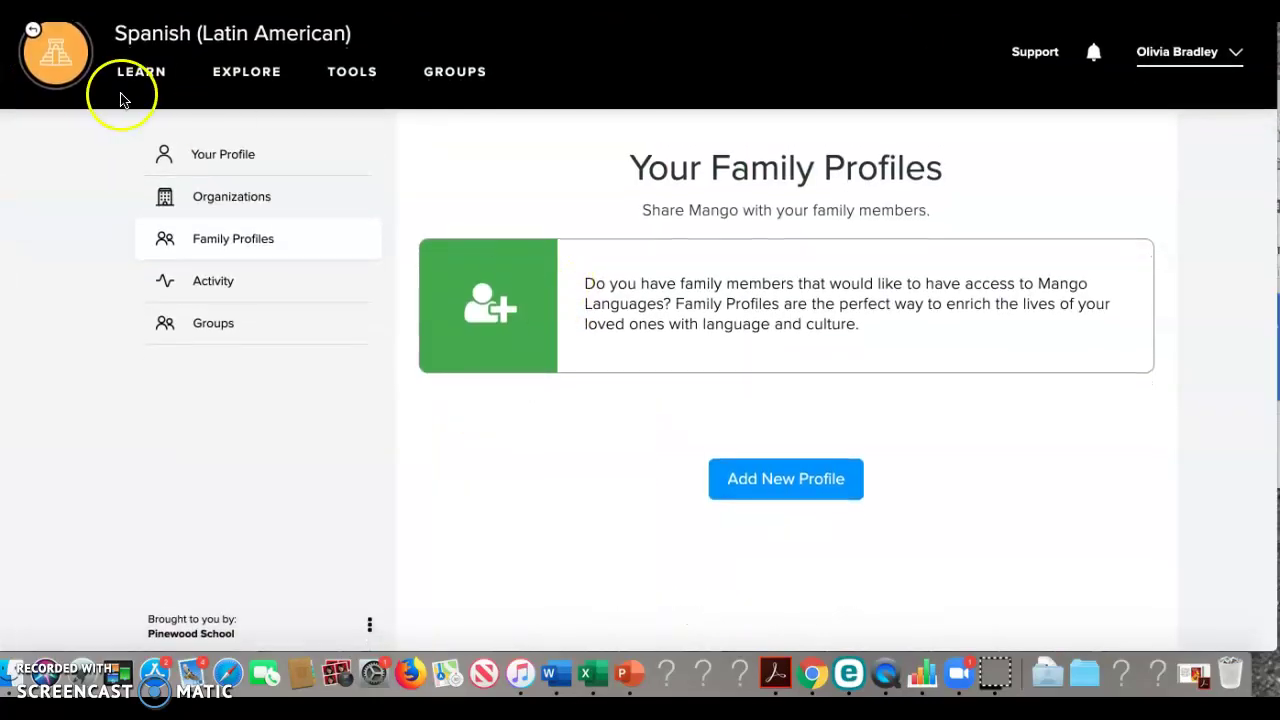
click(28, 37)
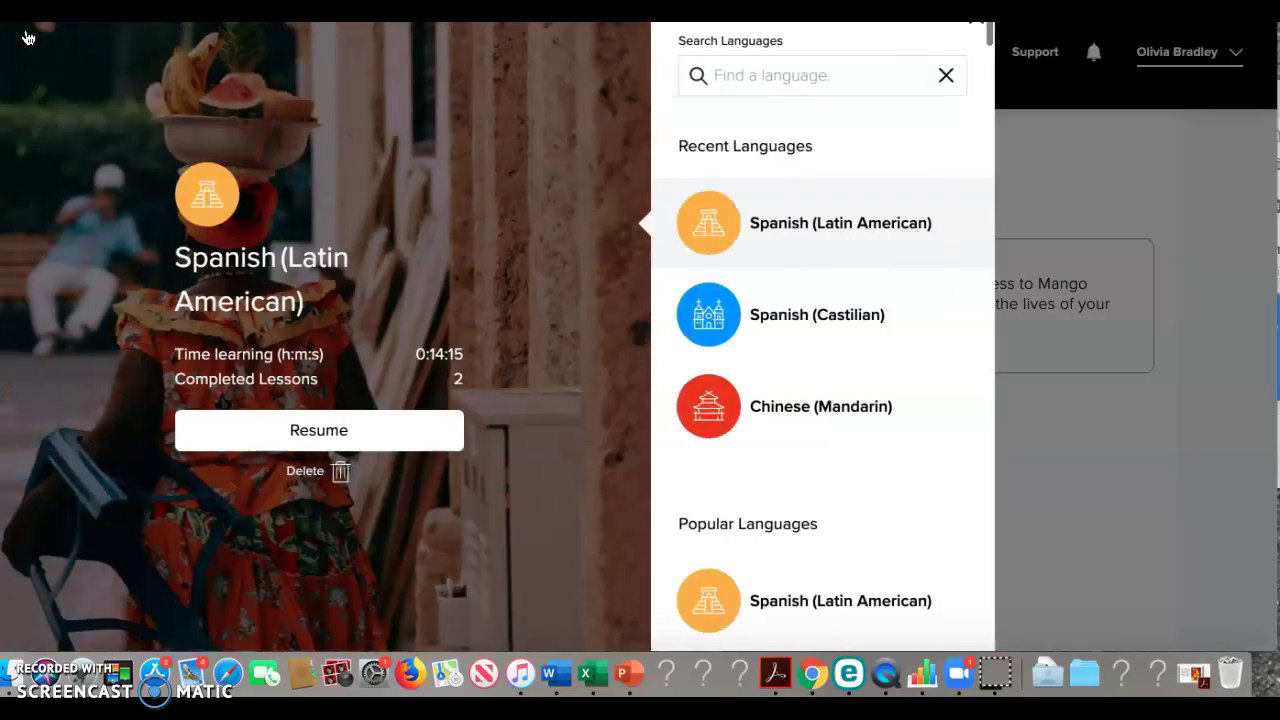
scroll(851, 443, down, 10)
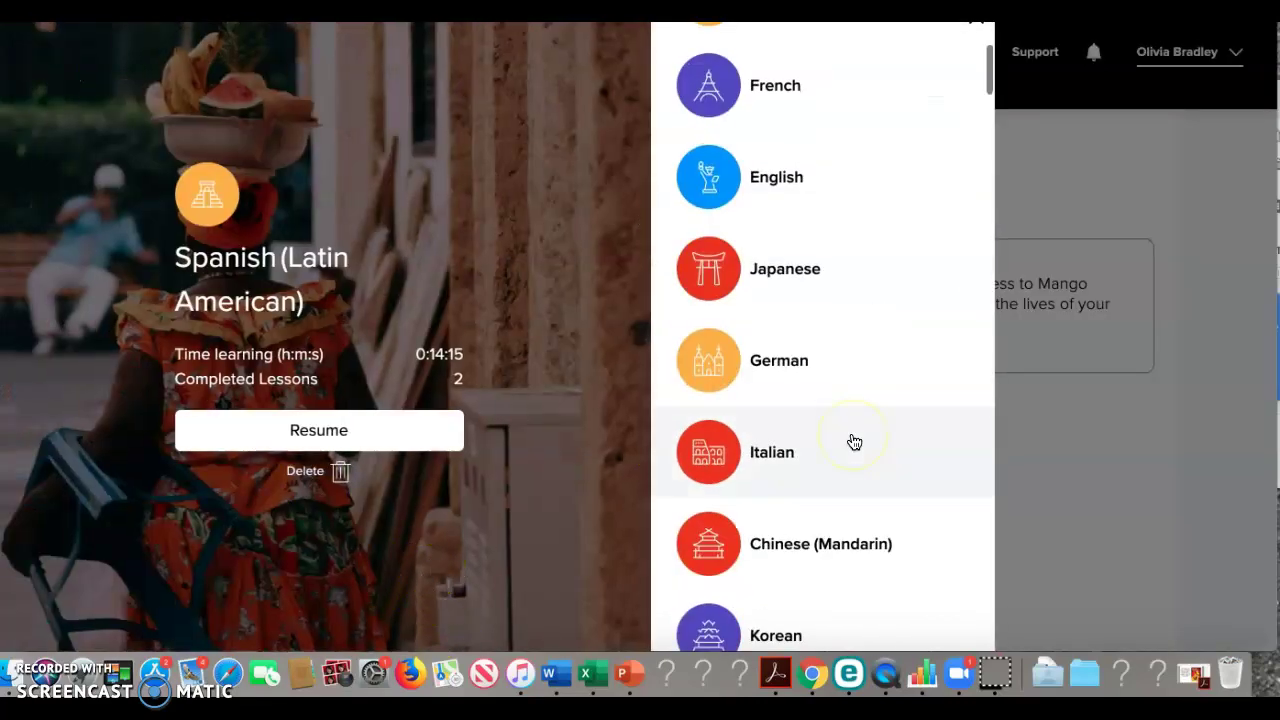
scroll(854, 442, down, 3)
scroll(854, 442, down, 14)
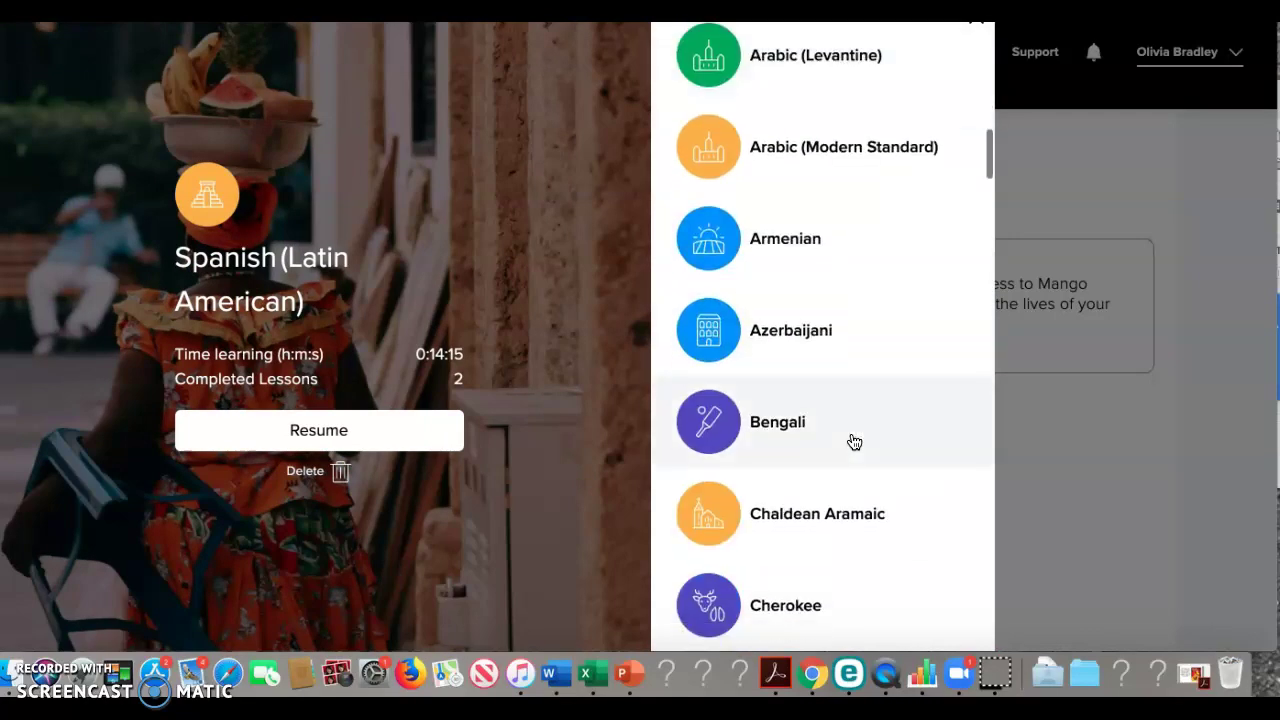
scroll(854, 442, down, 10)
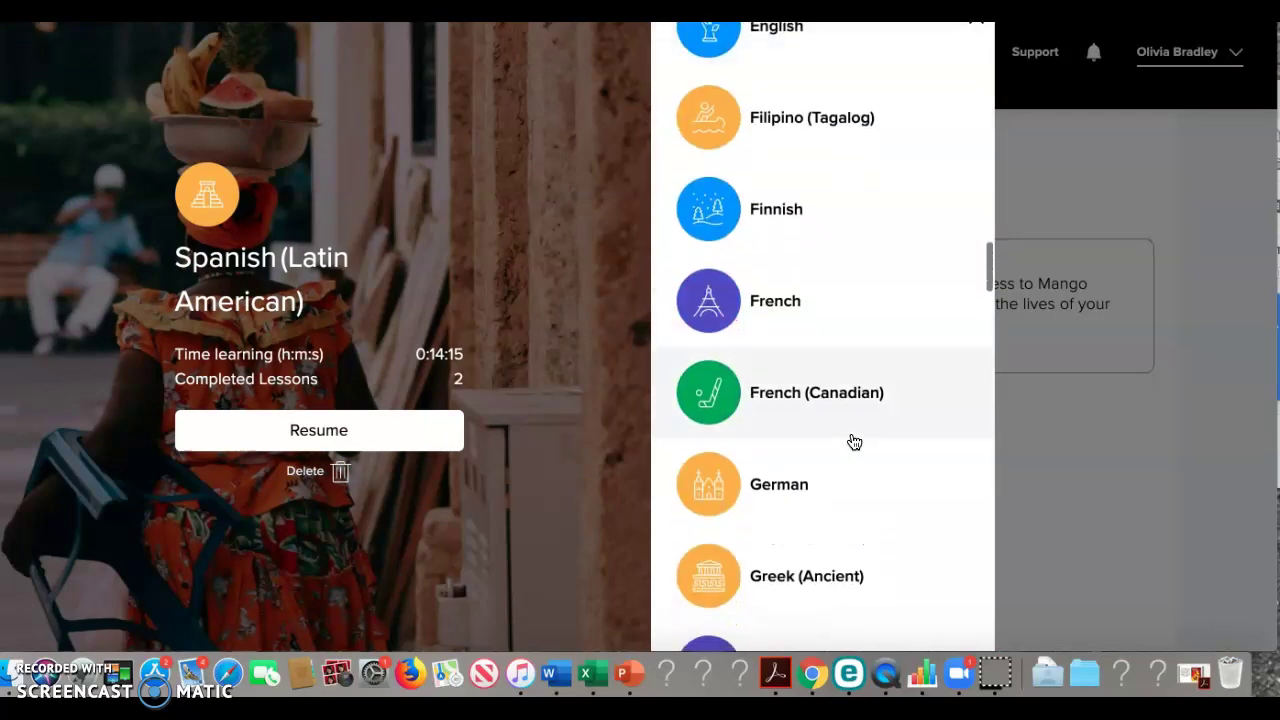
scroll(854, 442, up, 20)
scroll(854, 442, up, 5)
click(946, 80)
click(268, 67)
click(1035, 206)
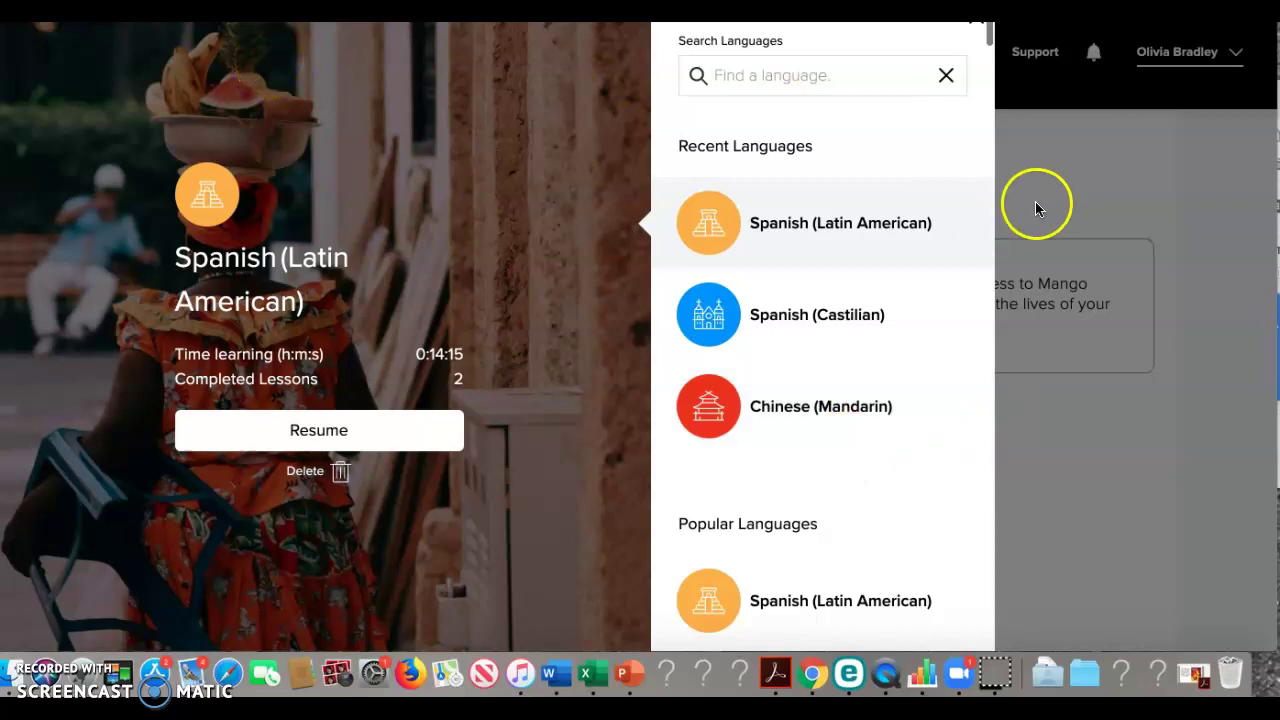
click(1080, 184)
click(365, 180)
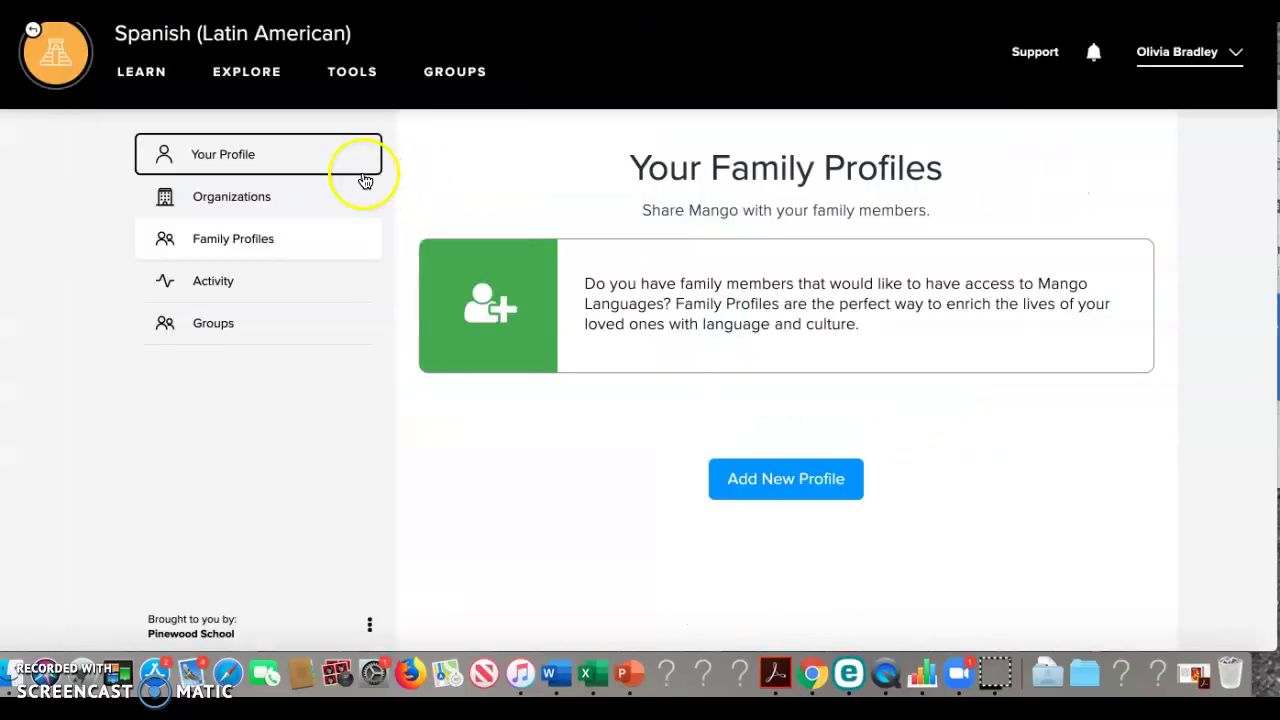